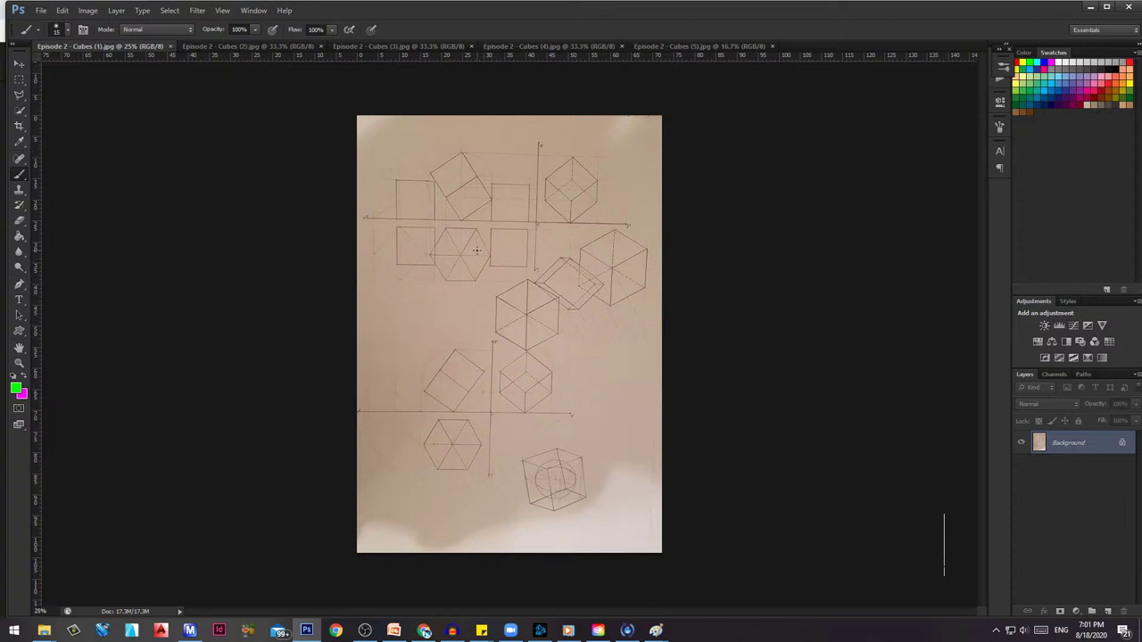
Flip through the Cubes (2) to Cubes (5) drawings one after another.
key("ctrl+Tab")
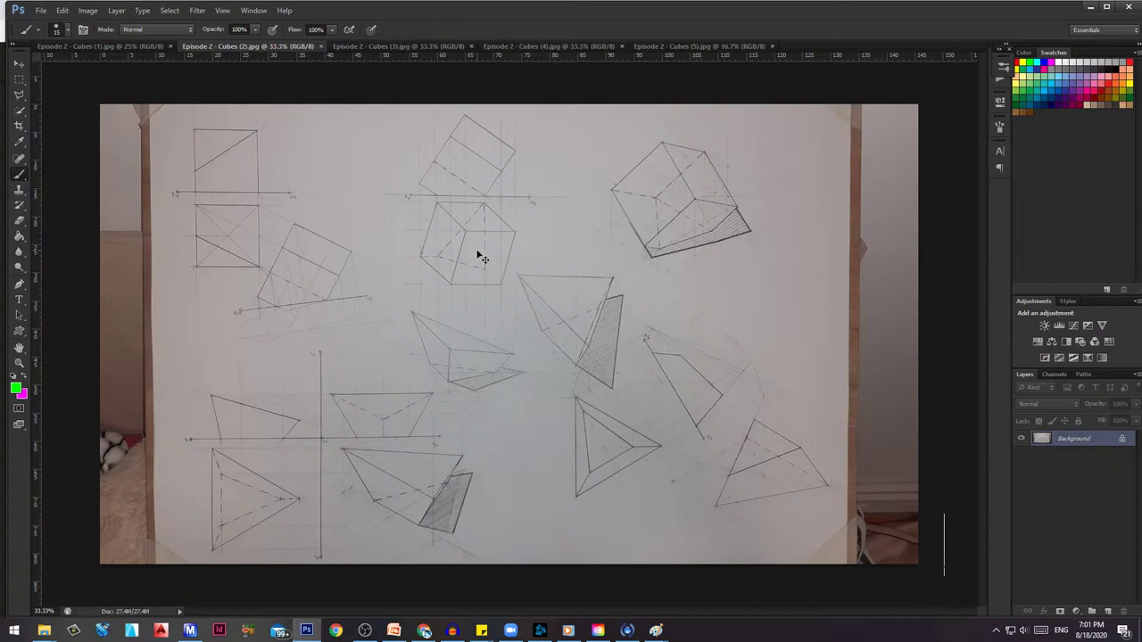
key("ctrl+Tab")
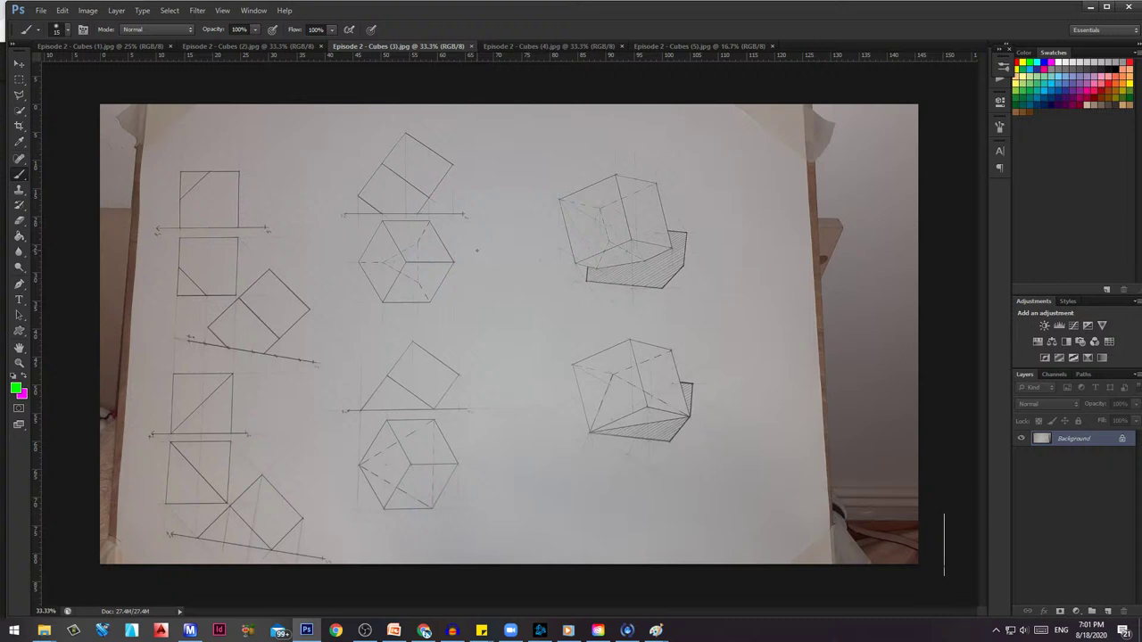
key("ctrl+Tab")
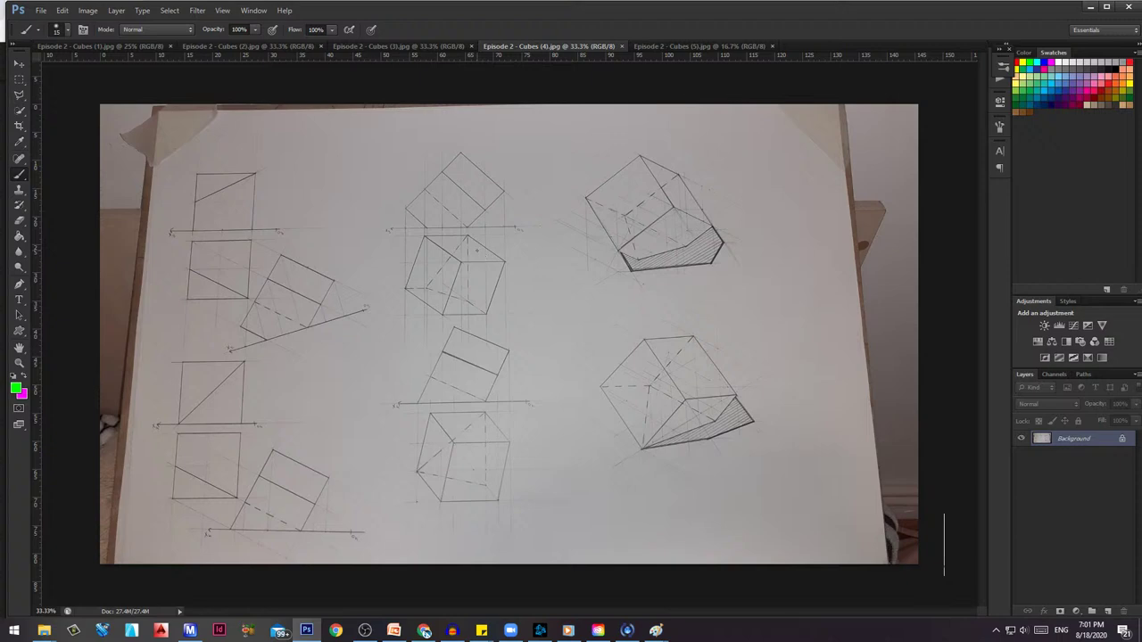
key("ctrl+Tab")
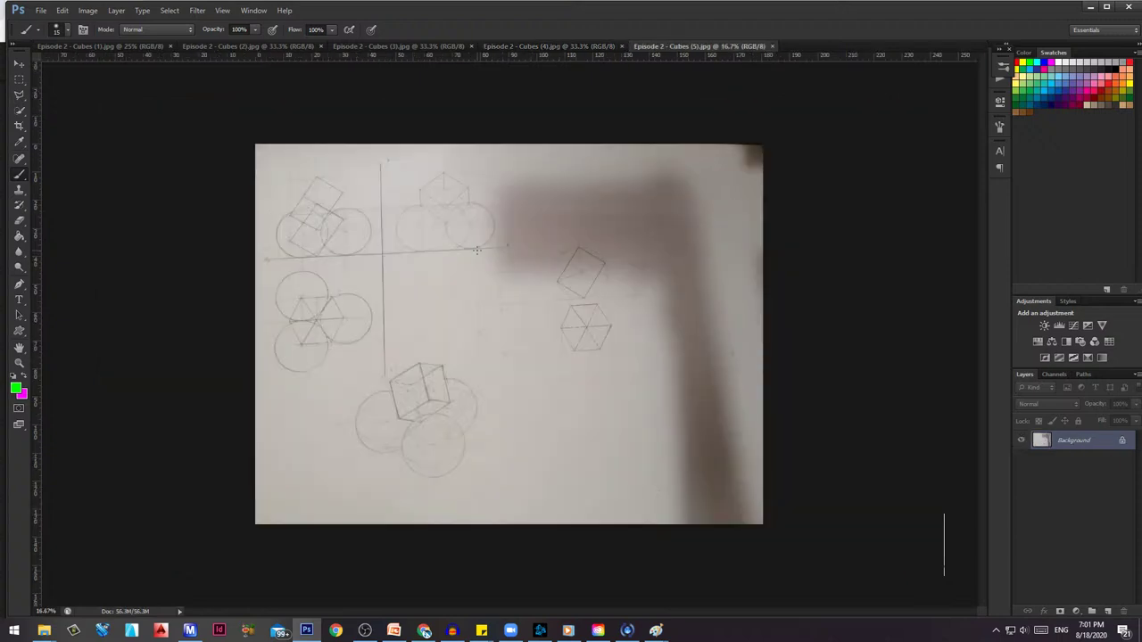
Cycle back to Cubes (1), then switch to the YouTube Studio live-stream dashboard.
key("ctrl+Tab")
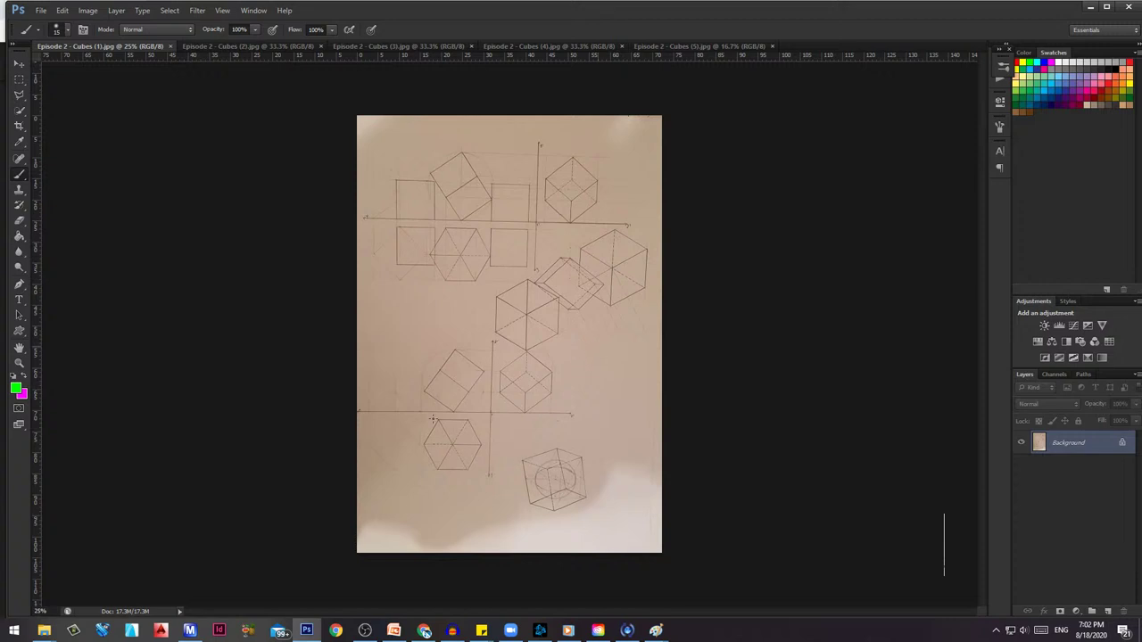
left_click(424, 630)
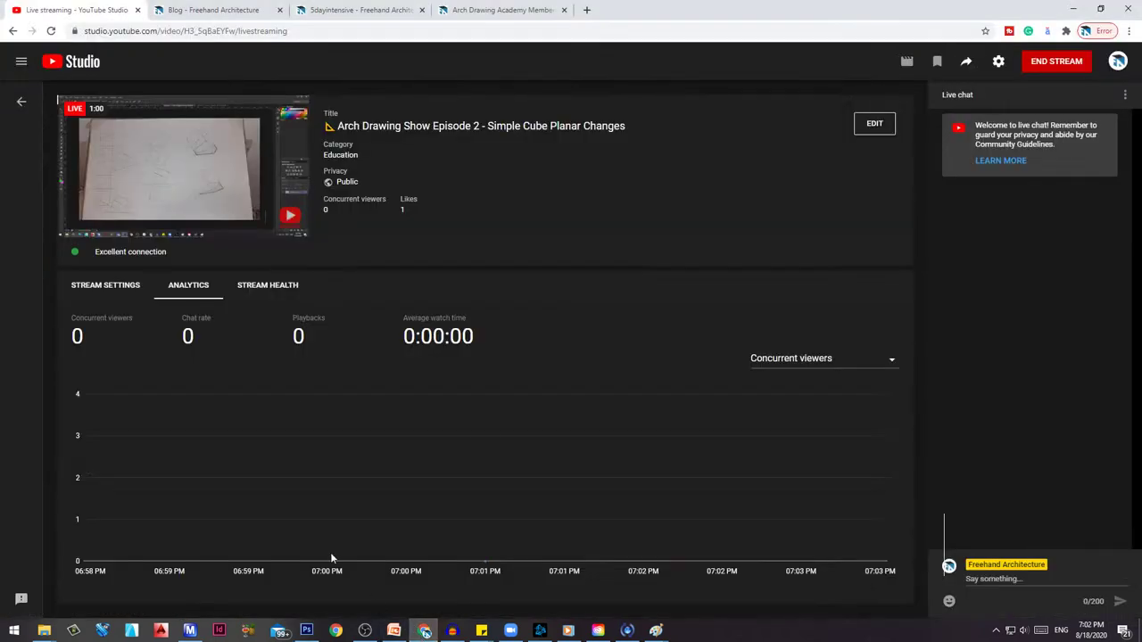
Scroll over the Freehand Architecture 5-Day Intensive page, then return to Photoshop.
left_click(362, 10)
scroll(424, 267, "down", 15)
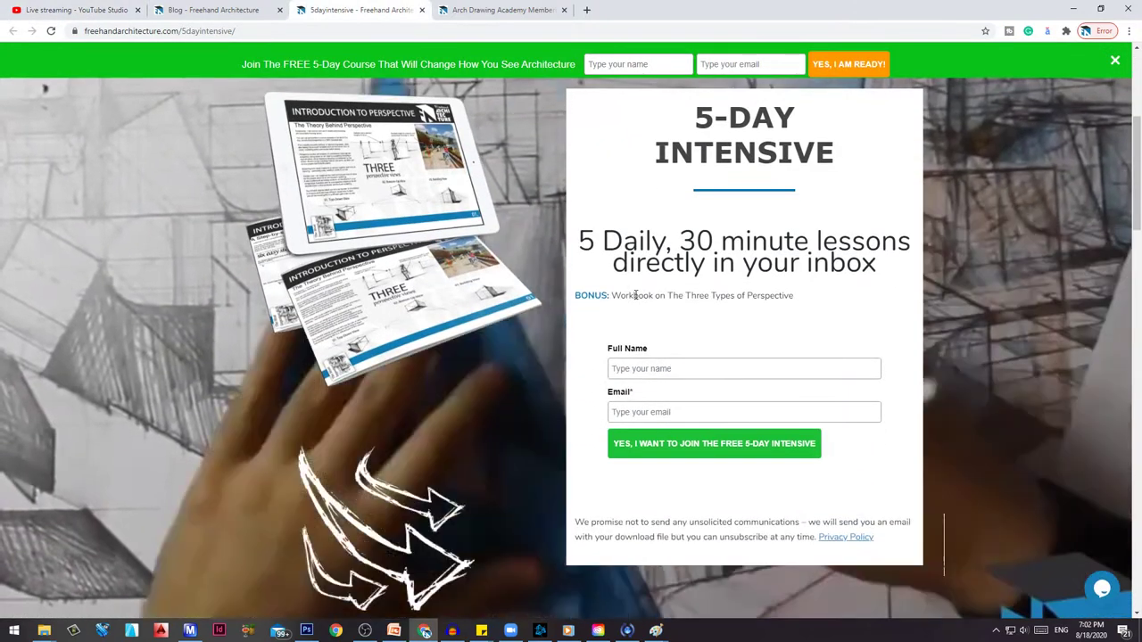
scroll(636, 300, "up", 15)
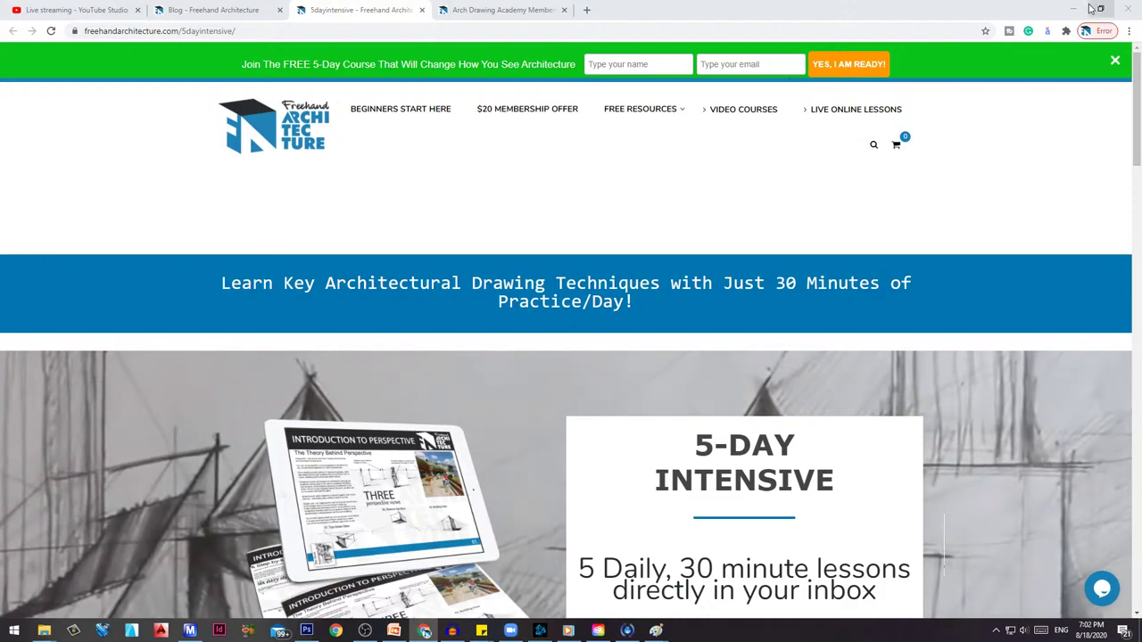
left_click(307, 632)
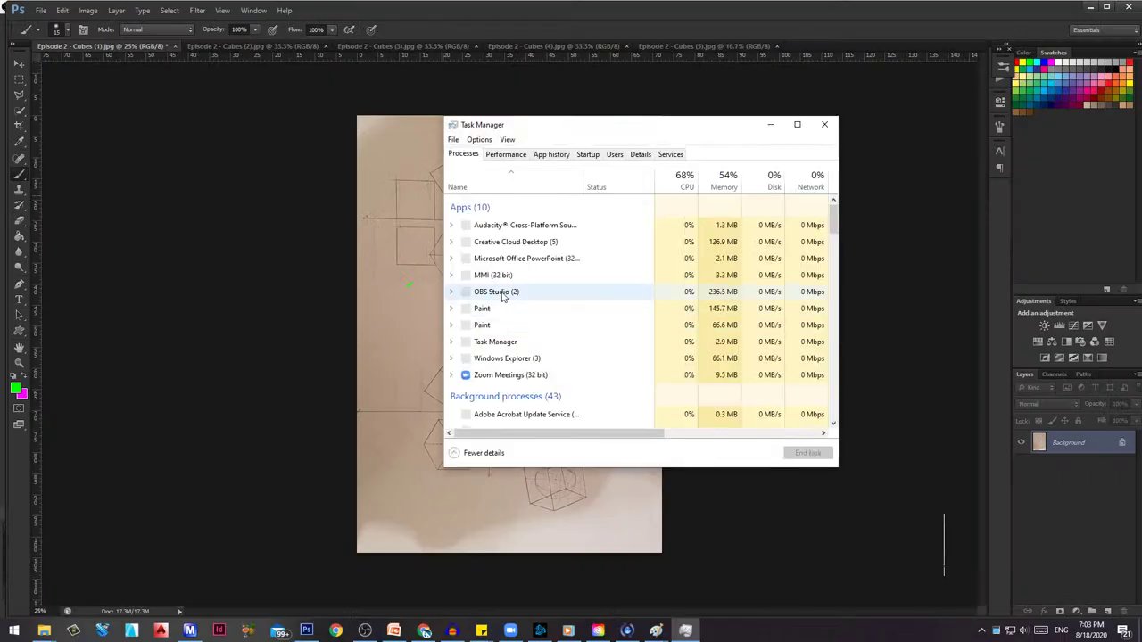
End the not-responding Adobe Photoshop CS6 task and close Task Manager.
left_click(510, 228)
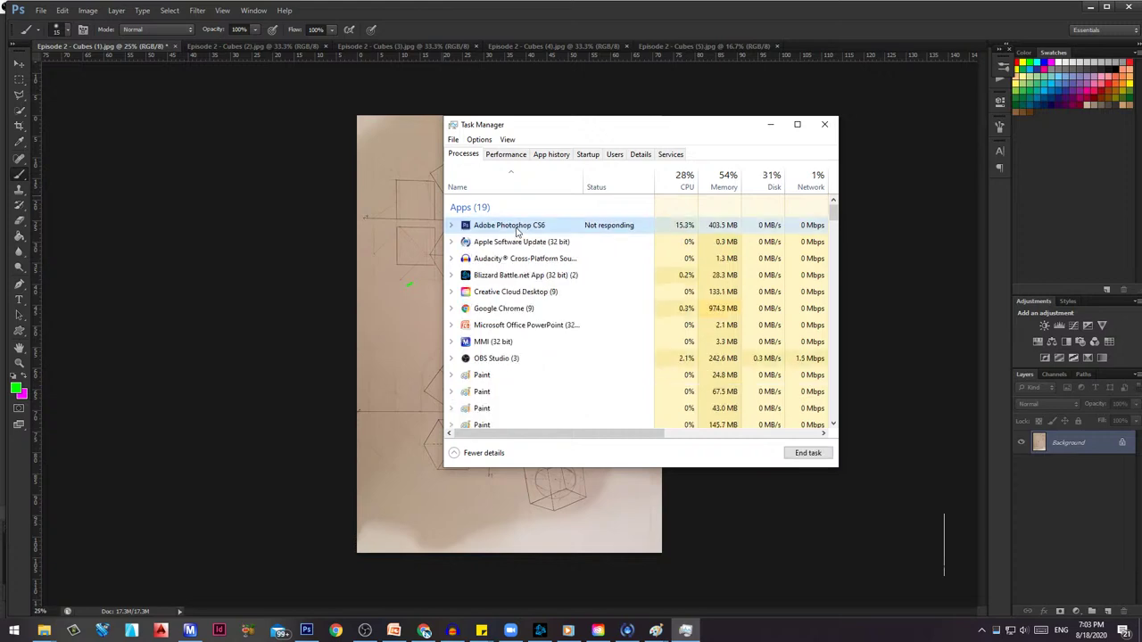
left_click(807, 452)
left_click(337, 262)
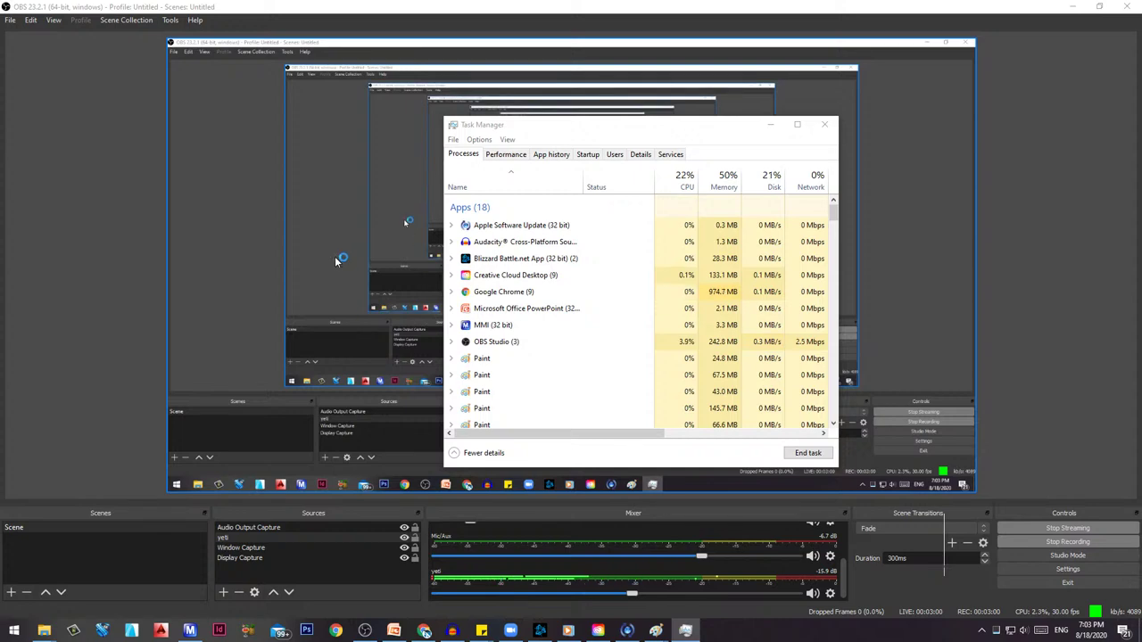
left_click(824, 126)
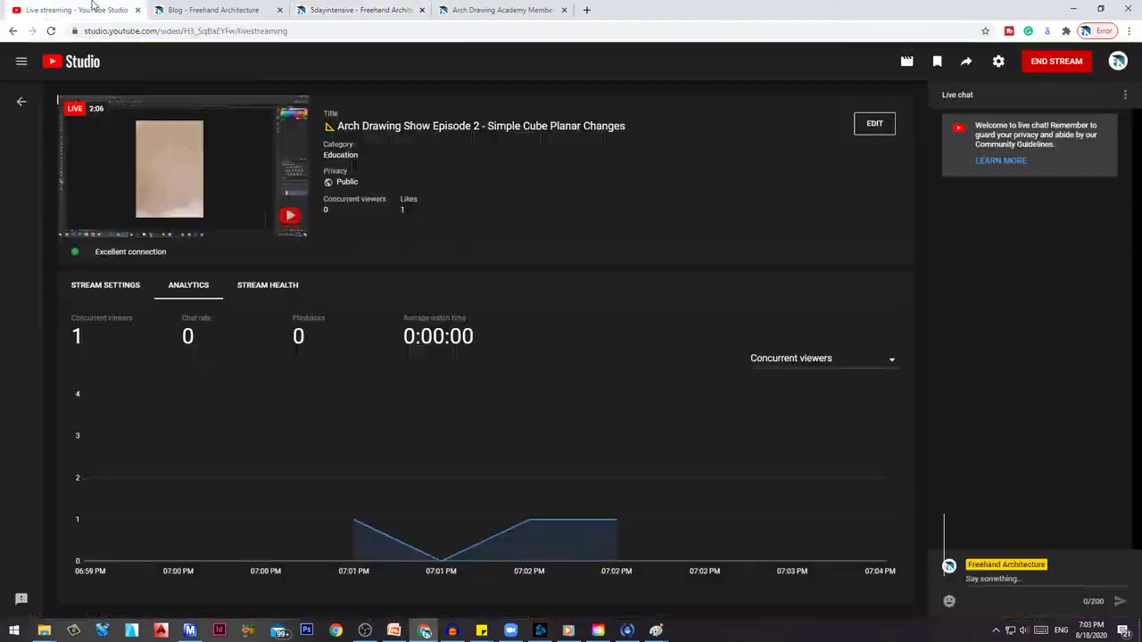
Check the YouTube Studio live dashboard, then go back to the 5-Day Intensive page.
left_click(75, 10)
left_click(357, 10)
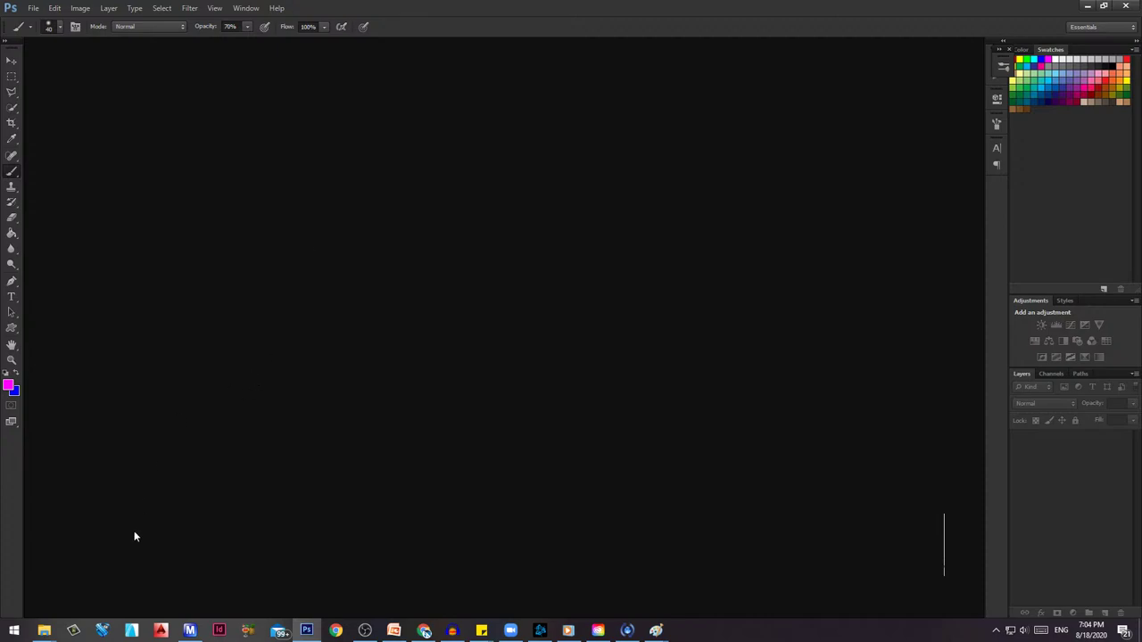
Drag the Episode 2 - Cubes photos from Explorer into Photoshop and dismiss the JPEG error.
mouse_move(44, 631)
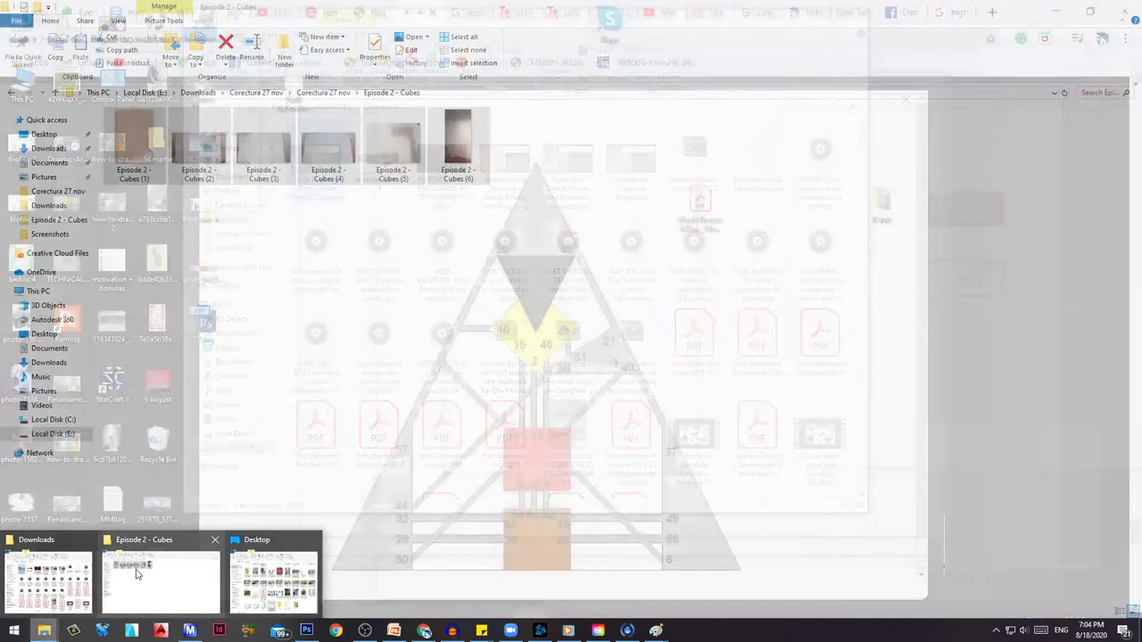
left_click(136, 574)
left_click_drag(149, 152, 423, 9)
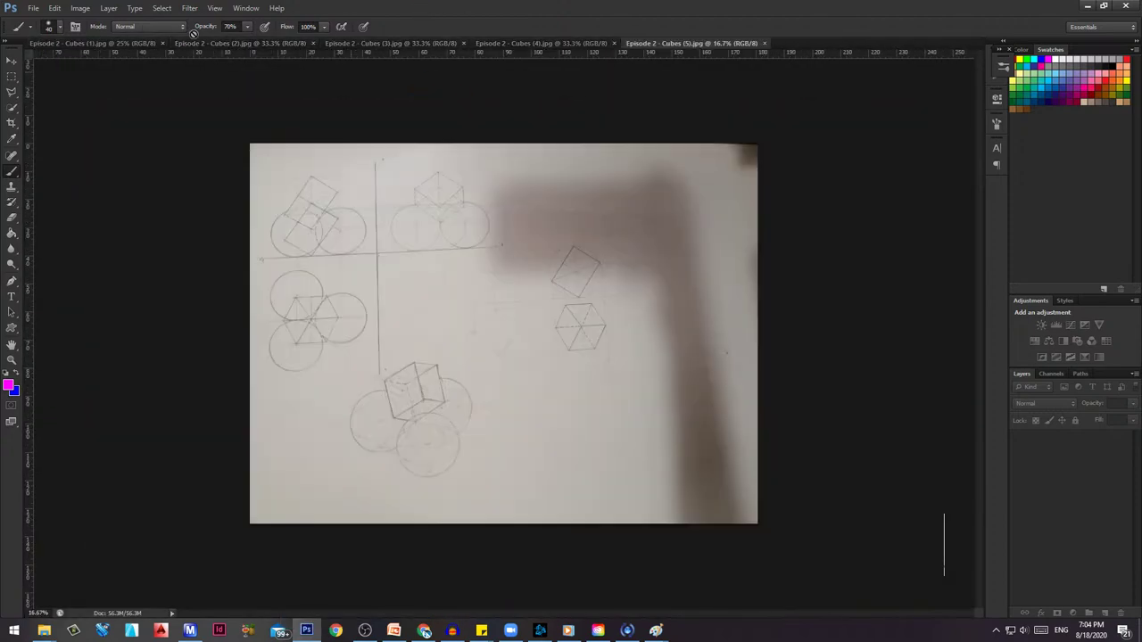
key("Return")
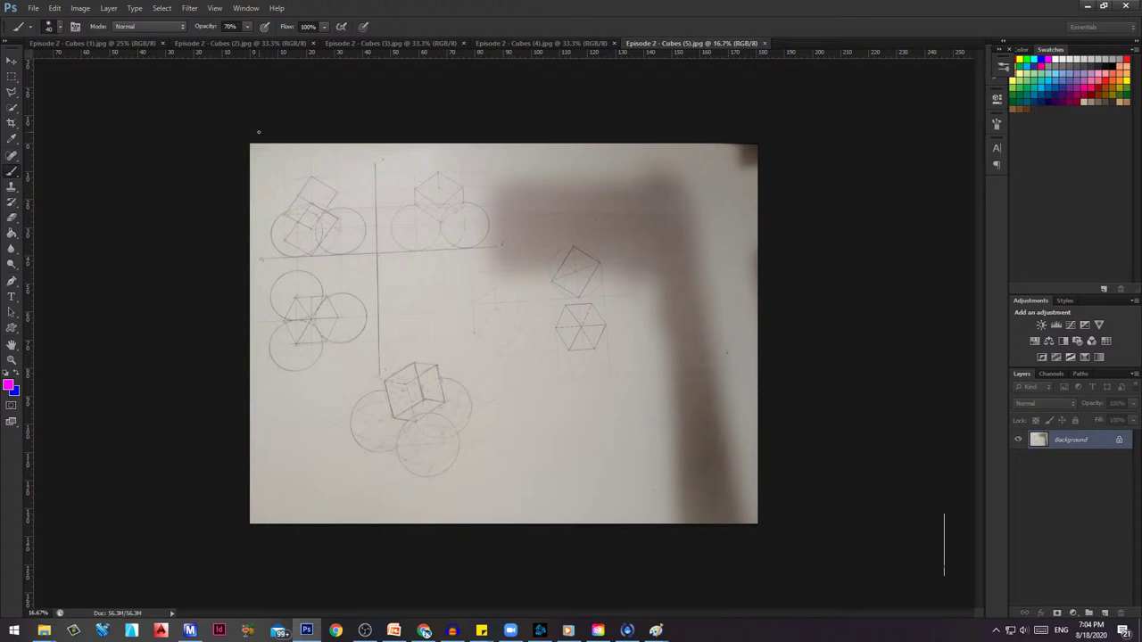
On Cubes (1), paint a magenta horizon line, boxes, an I-mark and a diamond.
left_click(73, 44)
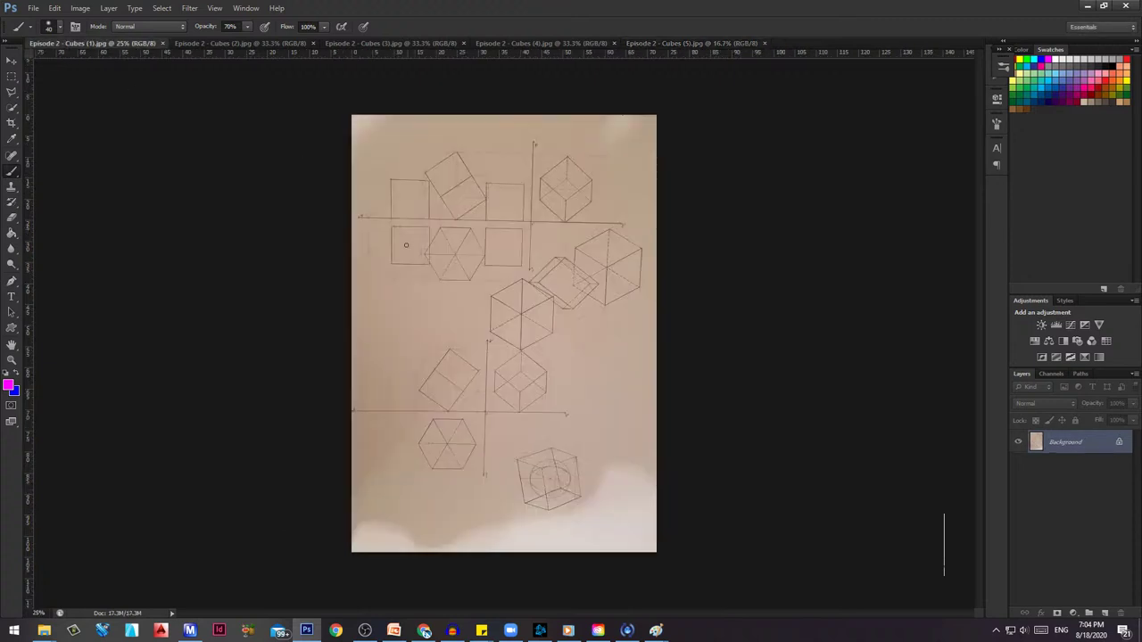
left_click_drag(359, 309, 591, 313)
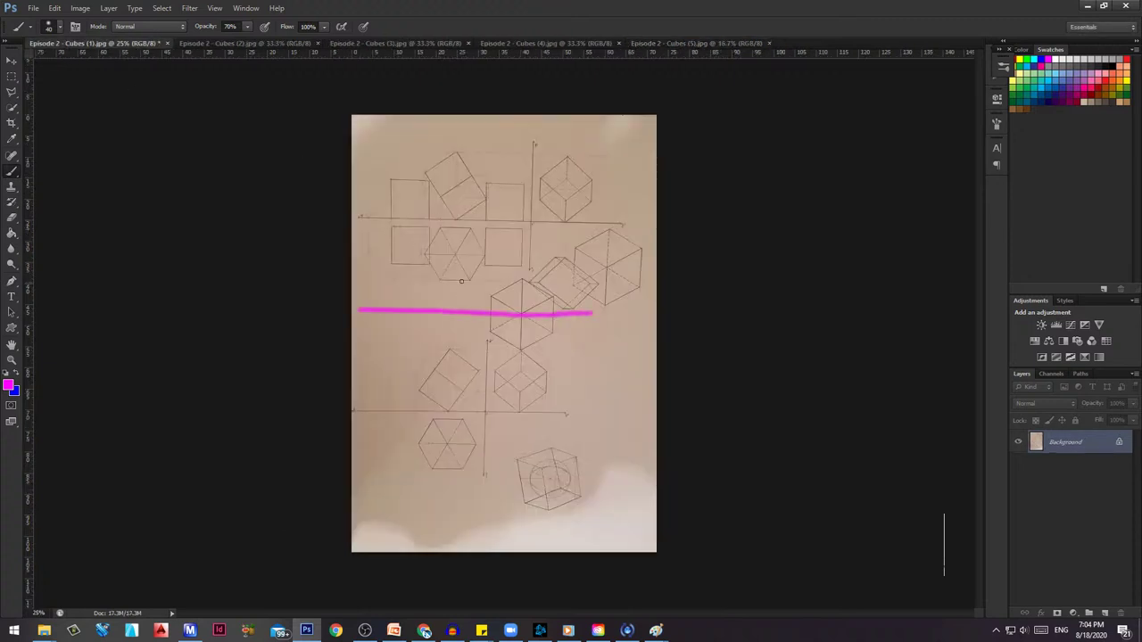
mouse_move(379, 336)
left_mouse_down()
mouse_move(413, 352)
mouse_move(379, 336)
left_mouse_up()
mouse_move(393, 387)
left_mouse_down()
mouse_move(394, 405)
mouse_move(407, 385)
mouse_move(410, 408)
left_mouse_up()
mouse_move(379, 311)
left_mouse_down()
mouse_move(375, 274)
mouse_move(423, 278)
mouse_move(417, 311)
left_mouse_up()
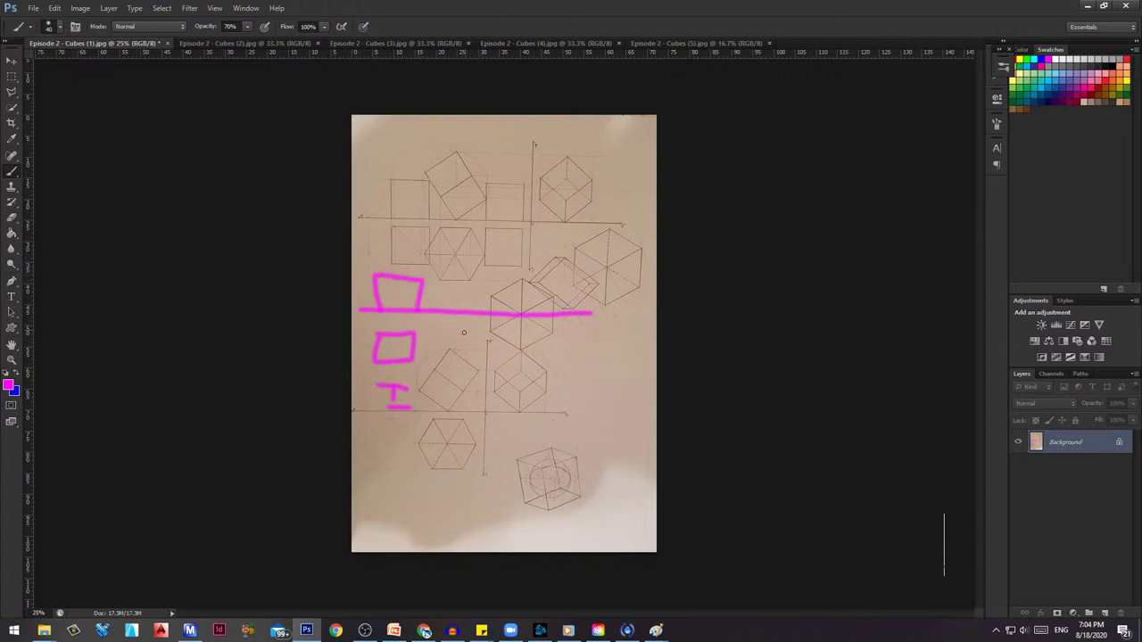
mouse_move(425, 351)
left_mouse_down()
mouse_move(446, 328)
mouse_move(469, 353)
left_mouse_up()
left_click_drag(435, 389, 441, 405)
mouse_move(445, 394)
left_mouse_down()
mouse_move(450, 409)
mouse_move(457, 385)
mouse_move(440, 415)
left_mouse_up()
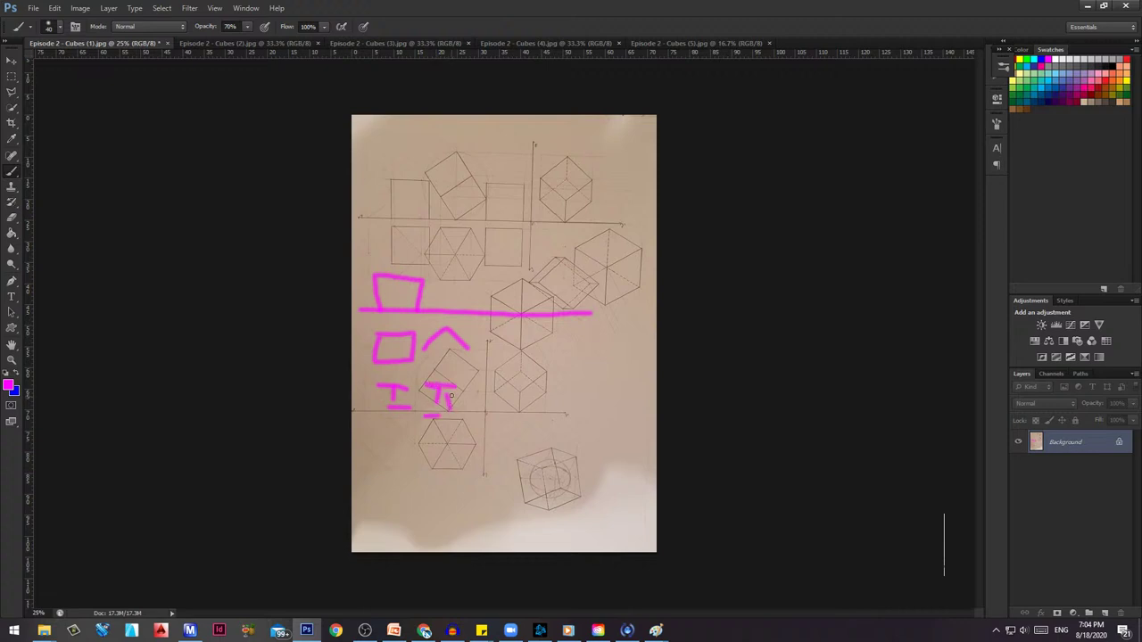
mouse_move(423, 352)
left_mouse_down()
mouse_move(457, 355)
mouse_move(482, 334)
left_mouse_up()
mouse_move(423, 307)
left_mouse_down()
mouse_move(430, 278)
mouse_move(470, 281)
mouse_move(474, 310)
left_mouse_up()
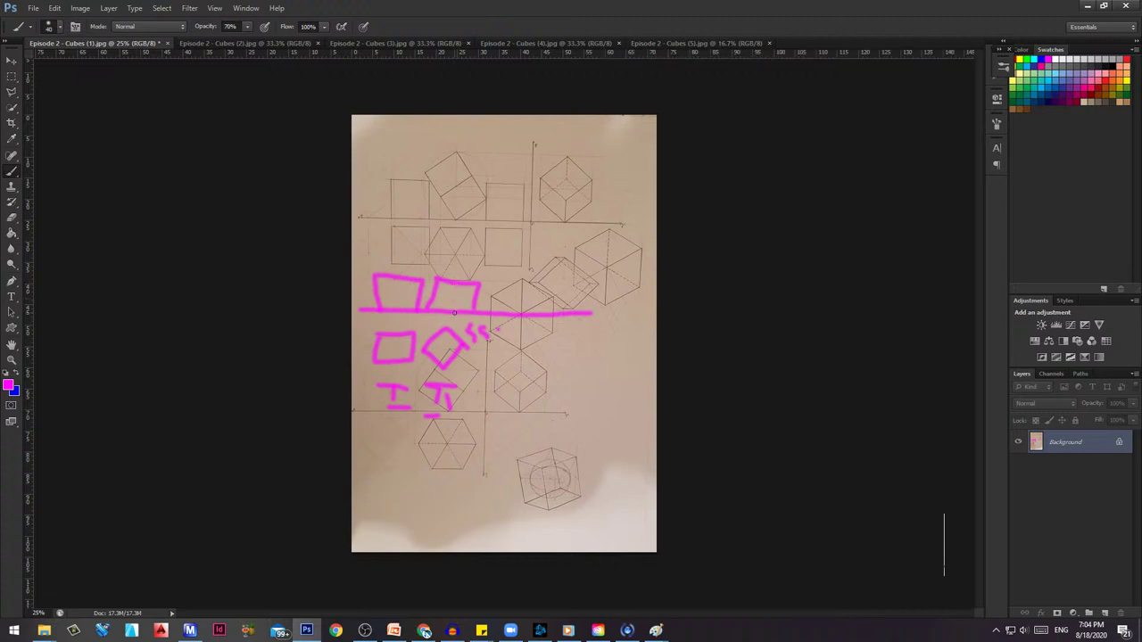
left_click_drag(455, 312, 455, 284)
Add blue diagonal and vertical strokes, then a long magenta vertical and extended horizon.
key("x")
left_click_drag(437, 280, 474, 308)
mouse_move(522, 255)
left_mouse_down()
mouse_move(517, 313)
mouse_move(497, 279)
mouse_move(521, 259)
mouse_move(540, 299)
mouse_move(530, 306)
mouse_move(509, 291)
mouse_move(520, 279)
mouse_move(497, 345)
mouse_move(505, 374)
mouse_move(517, 349)
mouse_move(508, 323)
mouse_move(535, 330)
mouse_move(543, 348)
mouse_move(509, 344)
mouse_move(531, 368)
left_mouse_up()
key("x")
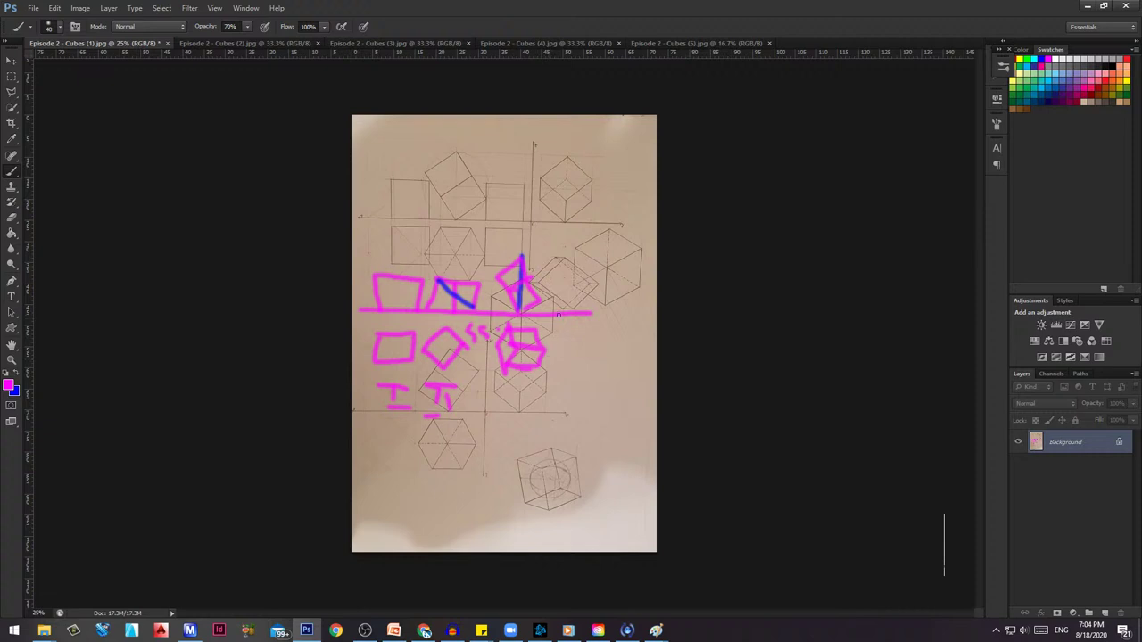
left_click(556, 232)
left_click_drag(556, 242, 550, 389)
left_click_drag(563, 315, 623, 314)
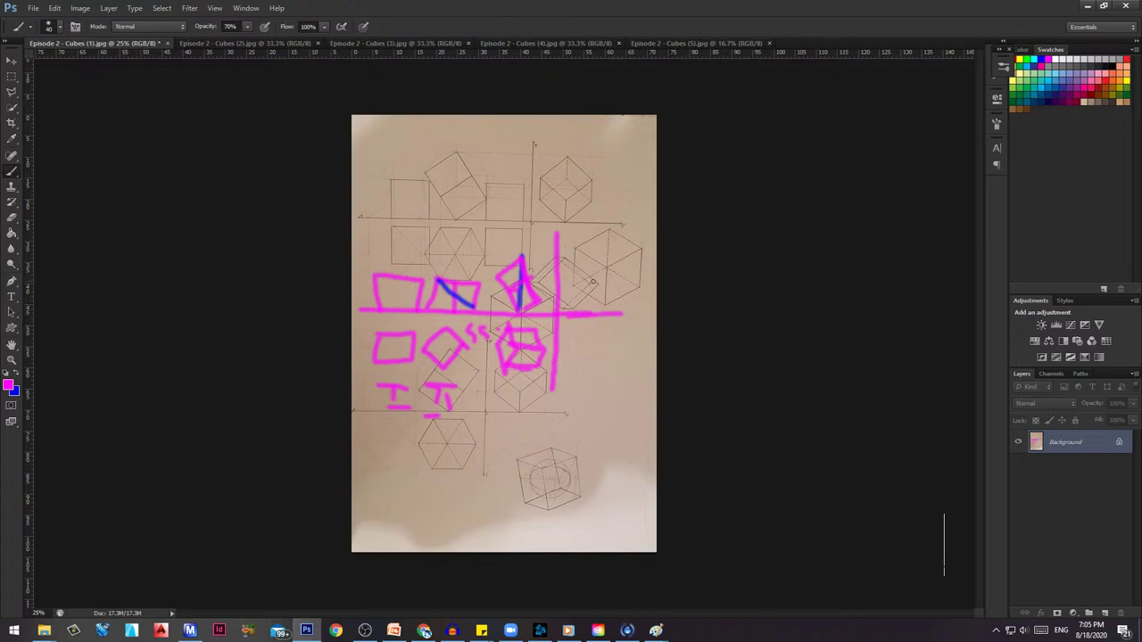
Drag the Episode 2 - Cubes (1) photo from Explorer onto the canvas as a layer.
left_click(43, 631)
left_click(173, 575)
left_click(280, 260)
left_click(138, 152)
left_click_drag(139, 152, 306, 629)
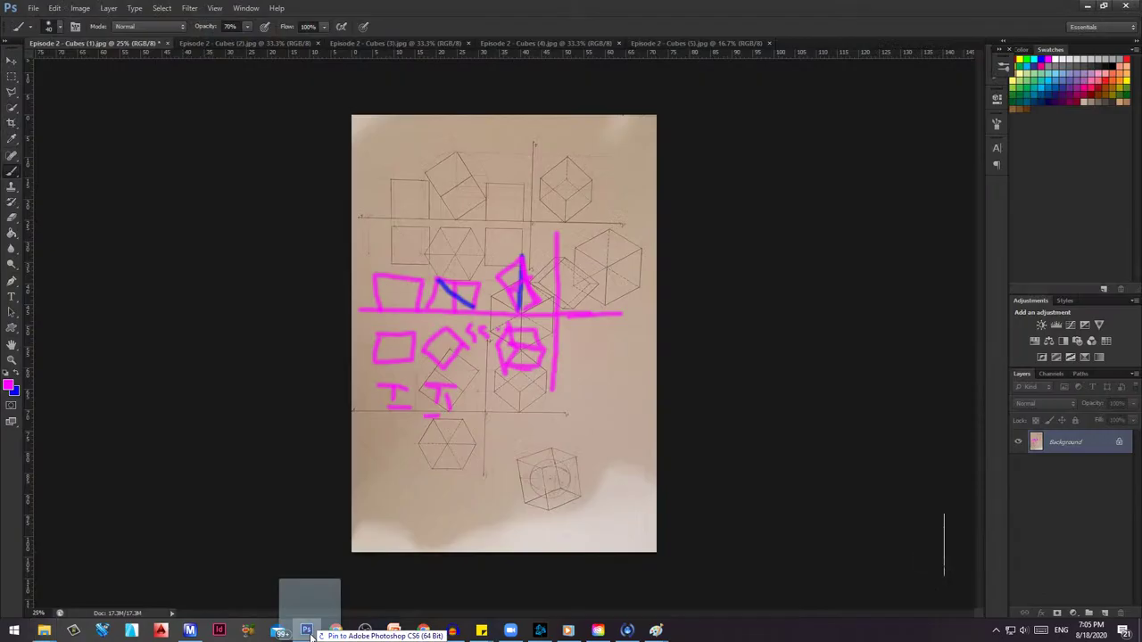
left_click_drag(467, 313, 470, 316)
Commit the placed photo, hide it, and select the Background layer.
key("Return")
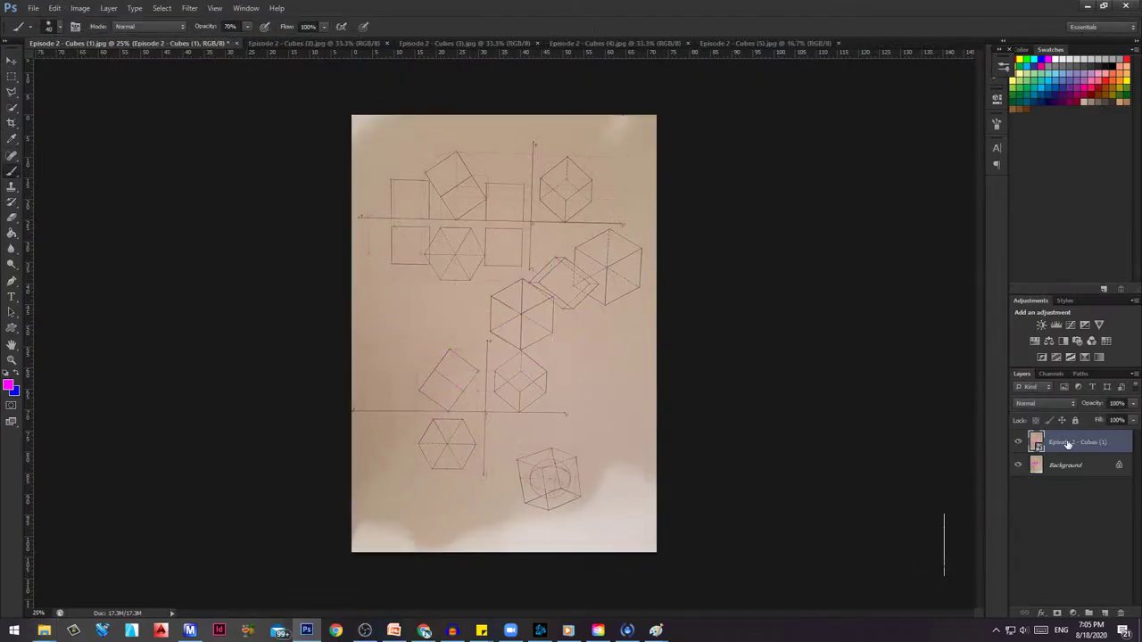
left_click(1018, 442)
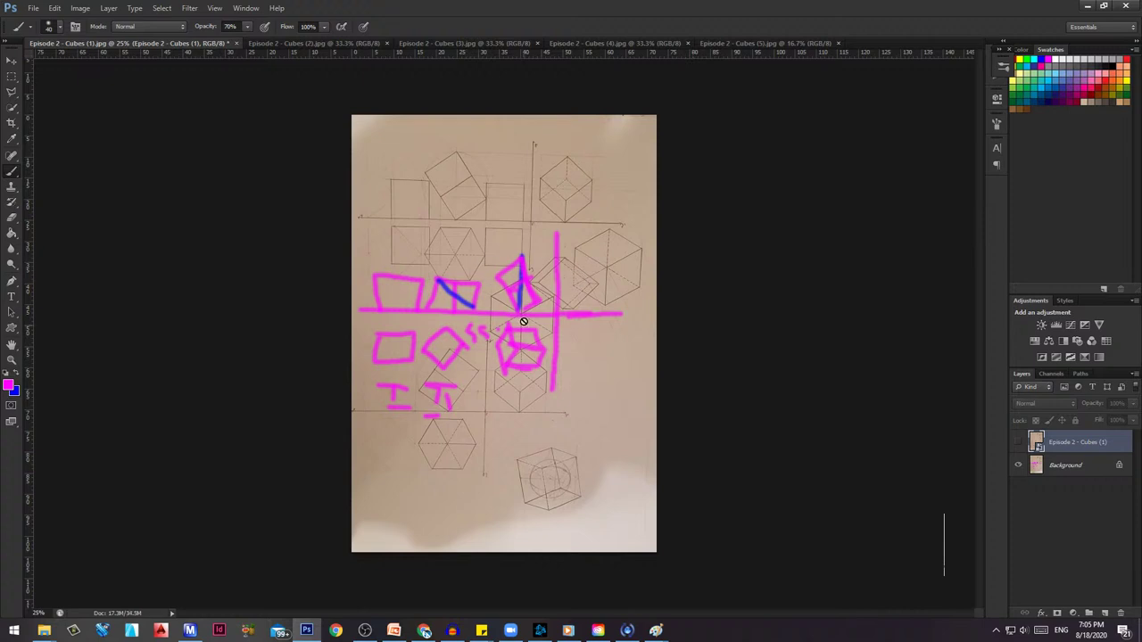
left_click(1071, 465)
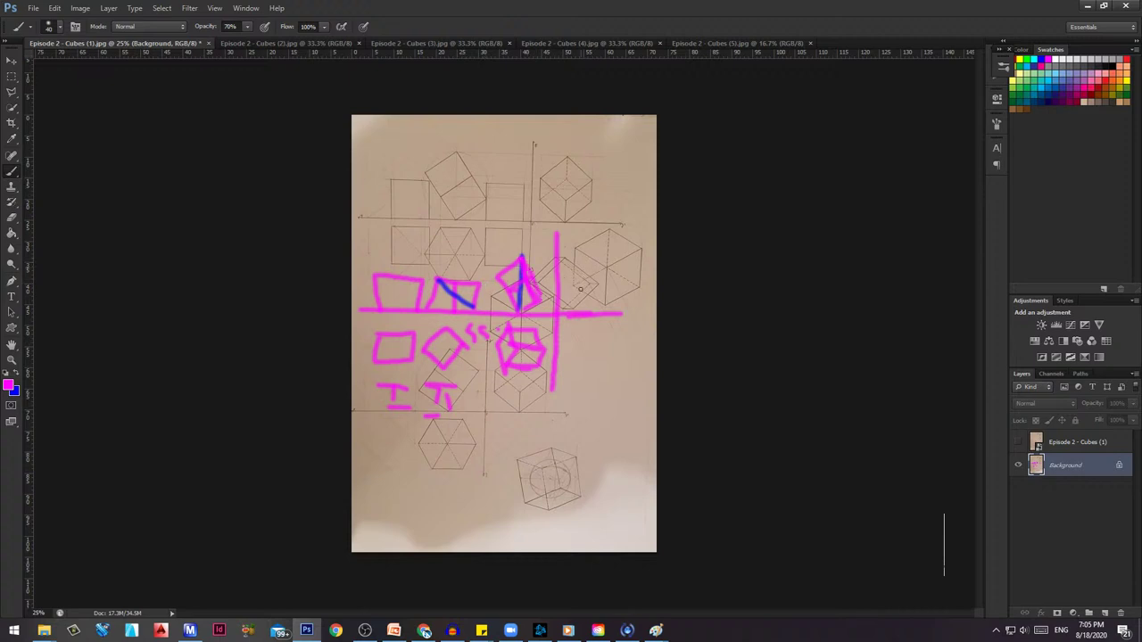
Paint magenta diamond edges and a blue dashed stroke on the right cube, then re-show the photo.
mouse_move(610, 312)
left_mouse_down()
mouse_move(580, 293)
mouse_move(593, 262)
mouse_move(626, 288)
mouse_move(577, 291)
mouse_move(599, 267)
mouse_move(629, 286)
mouse_move(600, 313)
mouse_move(604, 248)
mouse_move(635, 291)
left_mouse_up()
key("ctrl+alt+z")
key("ctrl+alt+z")
mouse_move(605, 250)
left_mouse_down()
mouse_move(573, 284)
mouse_move(603, 254)
left_mouse_up()
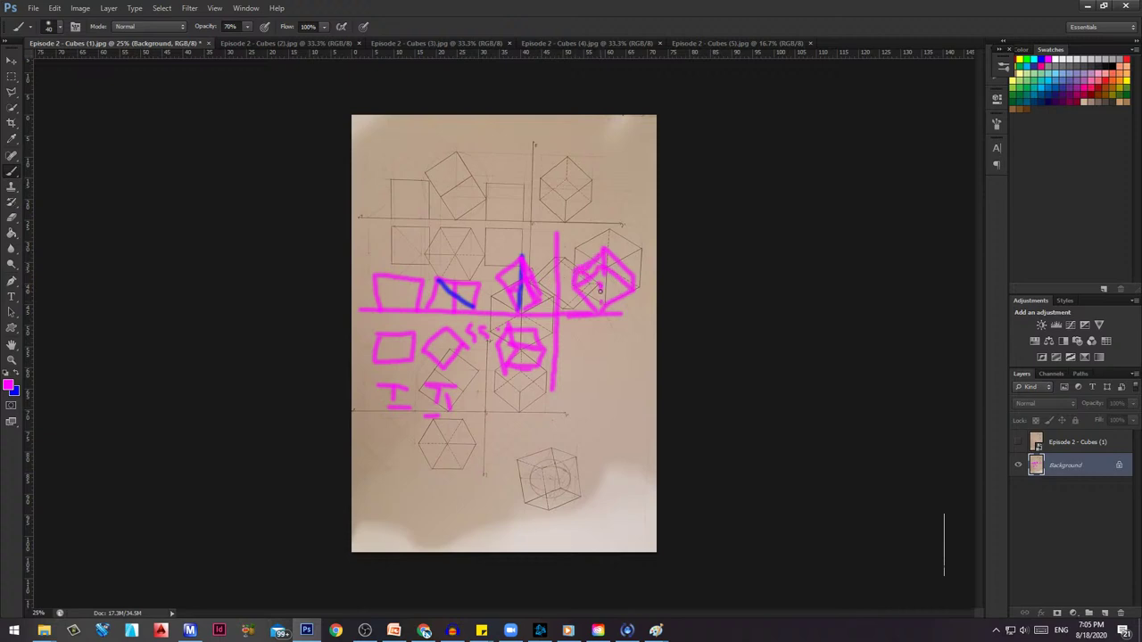
key("x")
mouse_move(633, 277)
left_mouse_down()
mouse_move(607, 287)
mouse_move(577, 274)
mouse_move(598, 287)
mouse_move(600, 311)
mouse_move(556, 317)
mouse_move(648, 315)
left_mouse_up()
key("x")
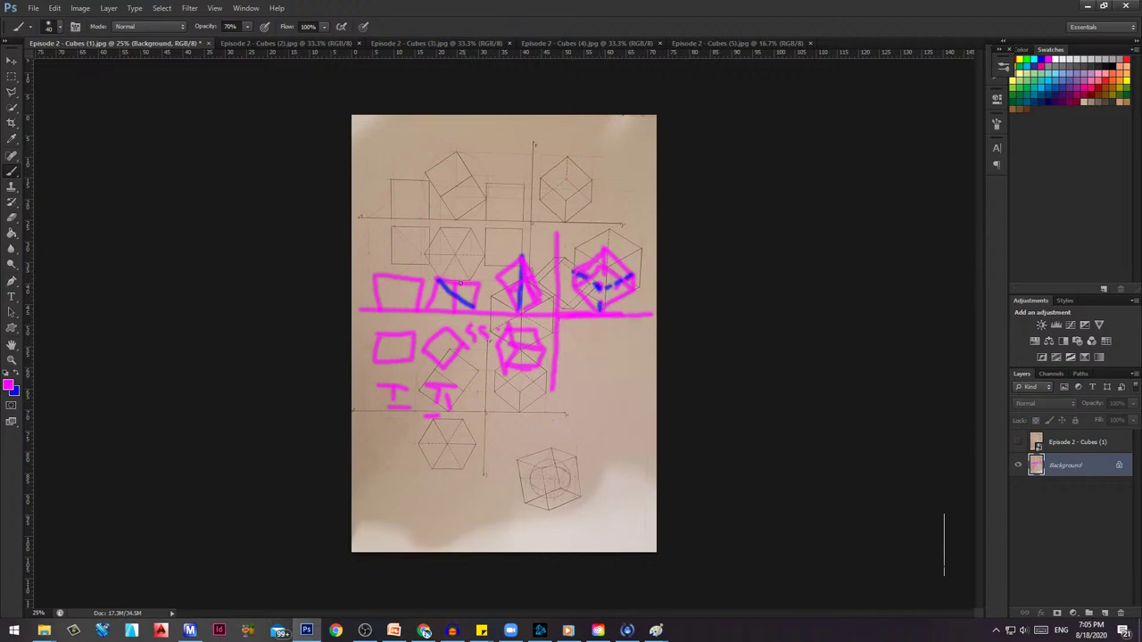
left_click(1020, 446)
key("alt+bracketright")
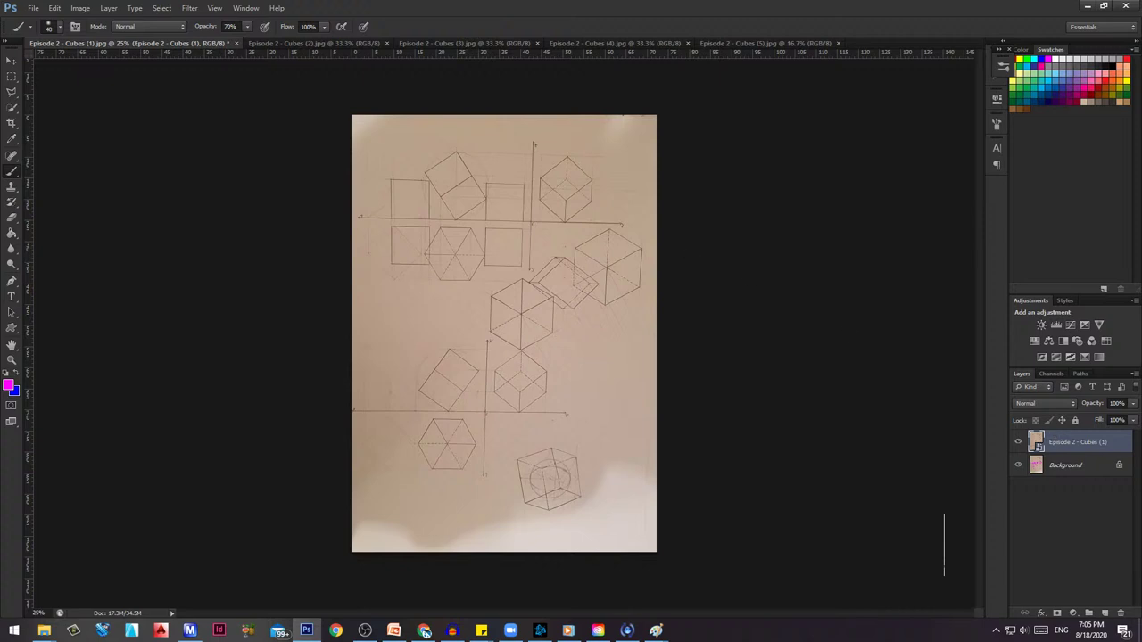
Add Layer 1 and paint magenta squares, a dashed line and edges around the top cubes.
left_click(1105, 613)
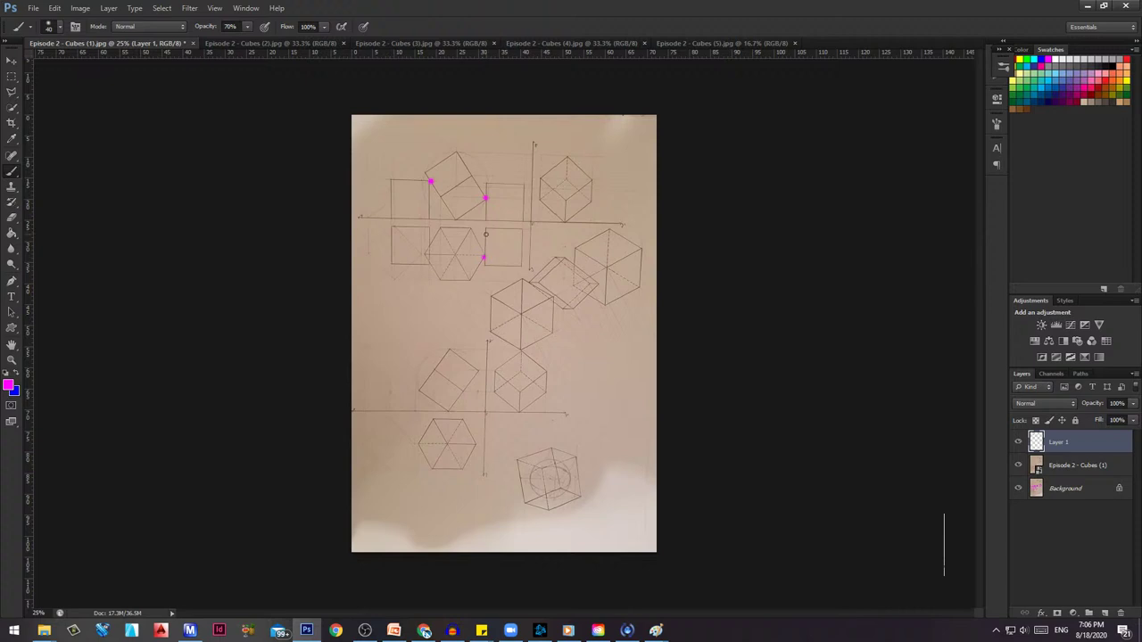
mouse_move(486, 235)
left_mouse_down()
mouse_move(520, 244)
mouse_move(521, 273)
mouse_move(483, 271)
mouse_move(487, 243)
mouse_move(485, 275)
mouse_move(516, 278)
left_mouse_up()
left_click_drag(388, 256, 551, 259)
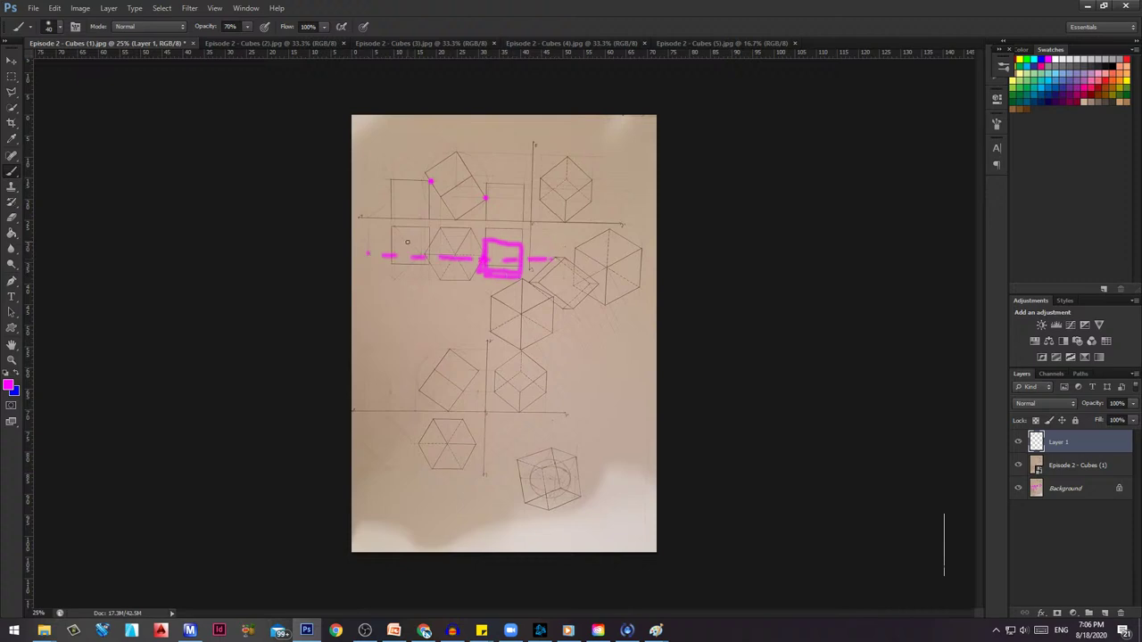
mouse_move(392, 237)
left_mouse_down()
mouse_move(428, 237)
mouse_move(427, 273)
mouse_move(392, 272)
mouse_move(390, 239)
left_mouse_up()
mouse_move(543, 184)
left_mouse_down()
mouse_move(543, 216)
mouse_move(546, 188)
mouse_move(585, 190)
mouse_move(582, 227)
left_mouse_up()
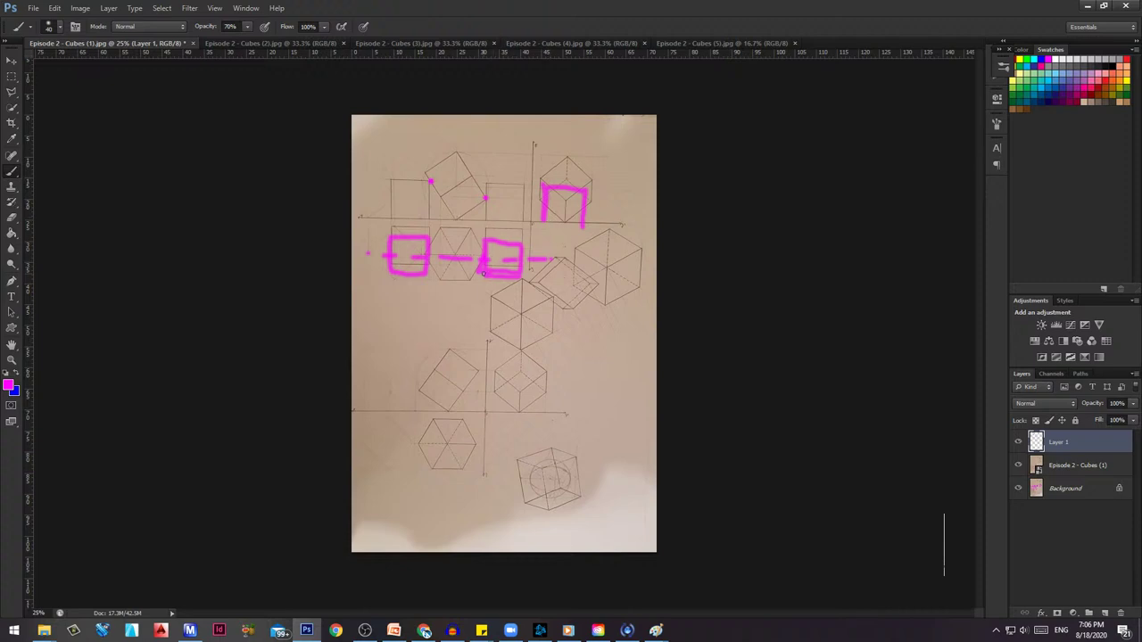
Toggle Layer 1's visibility to compare the magenta marks with the photo.
left_click(1020, 442)
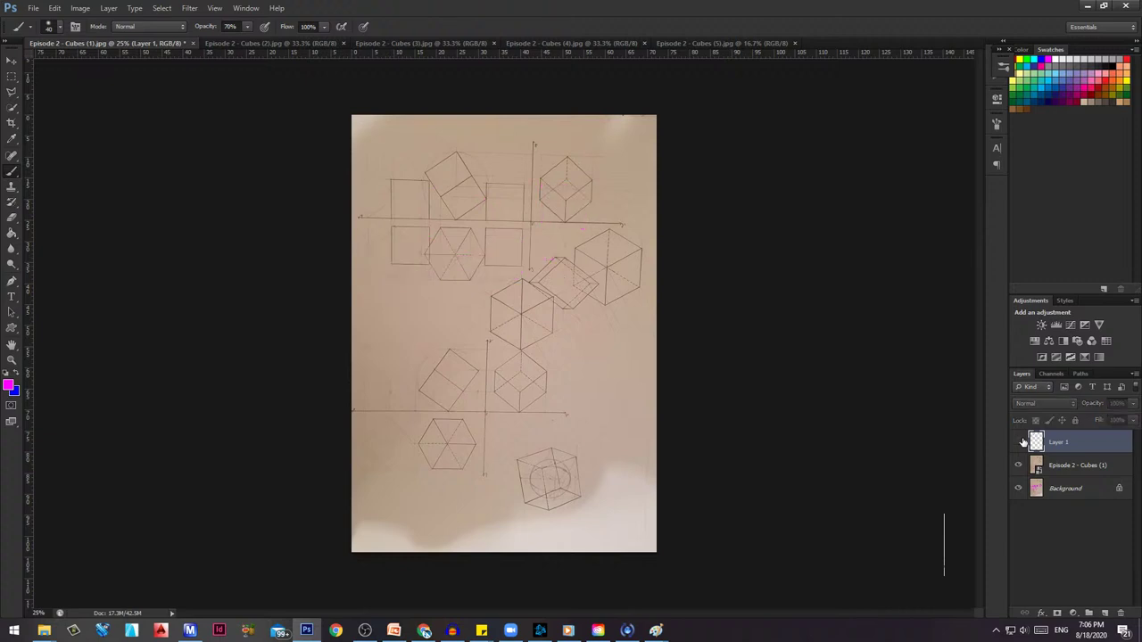
left_click(1020, 443)
left_click(1019, 443)
left_click(1020, 443)
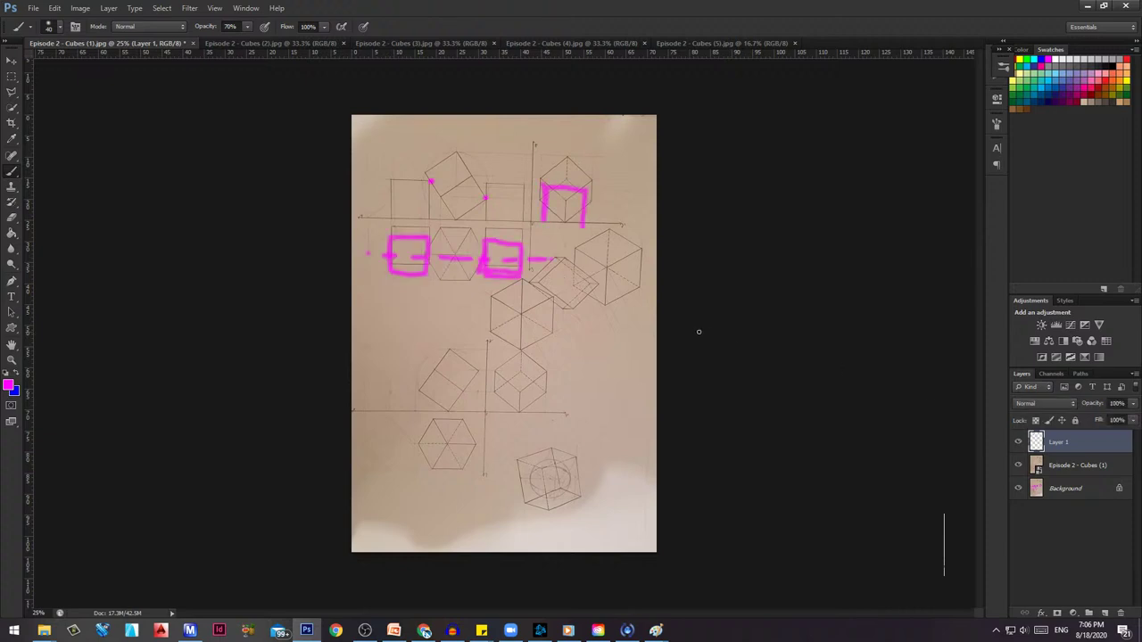